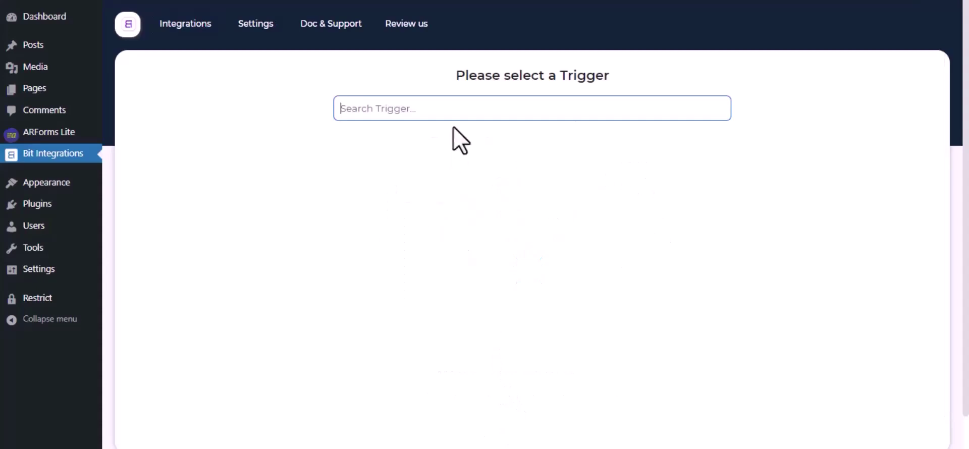
Step: Set ARForm's Contact Form as the integration trigger
type("Arfo")
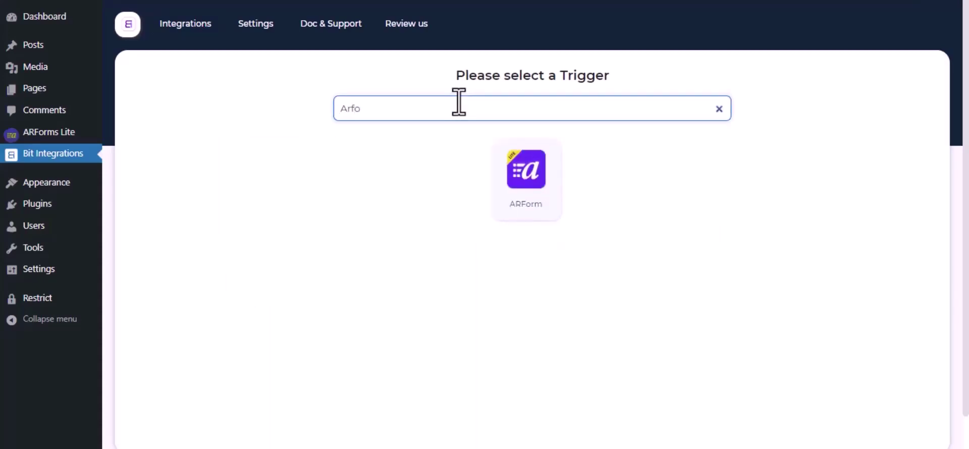
left_click(541, 176)
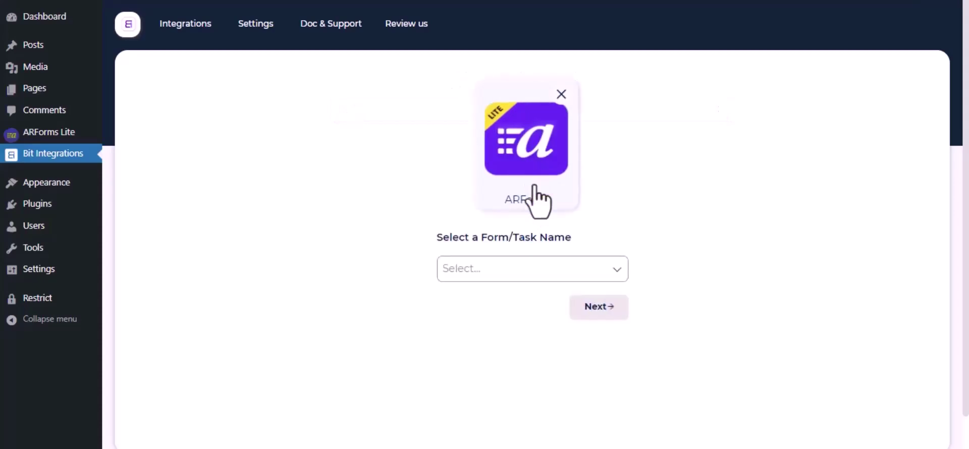
left_click(541, 272)
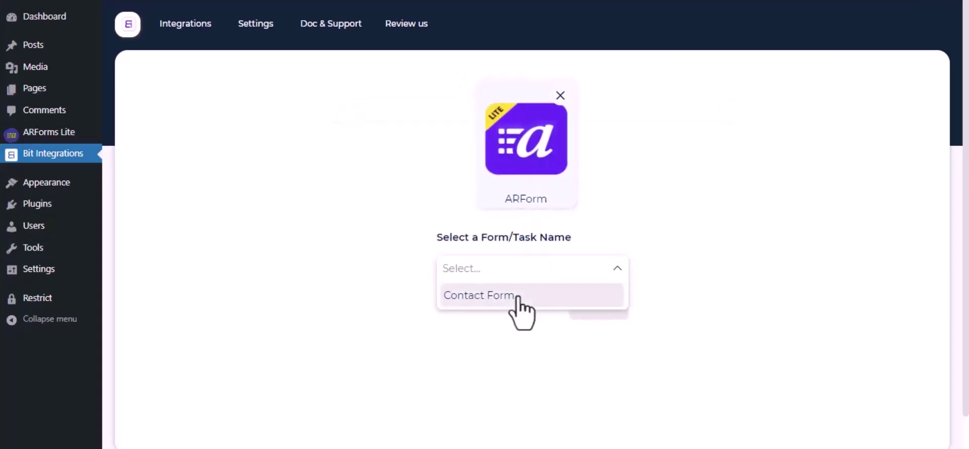
left_click(517, 296)
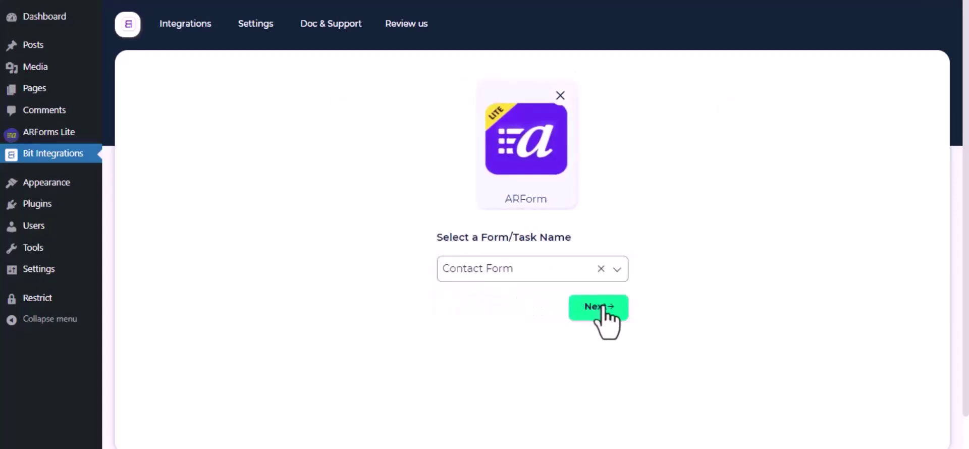
left_click(602, 309)
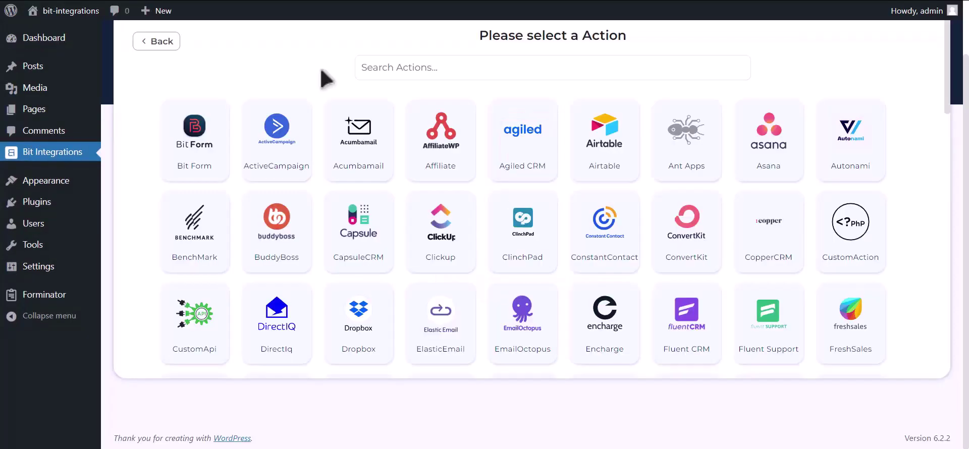
Step: Choose Mailup as the action and note its Client id and Client secret fields
left_click(511, 56)
type("Mailup")
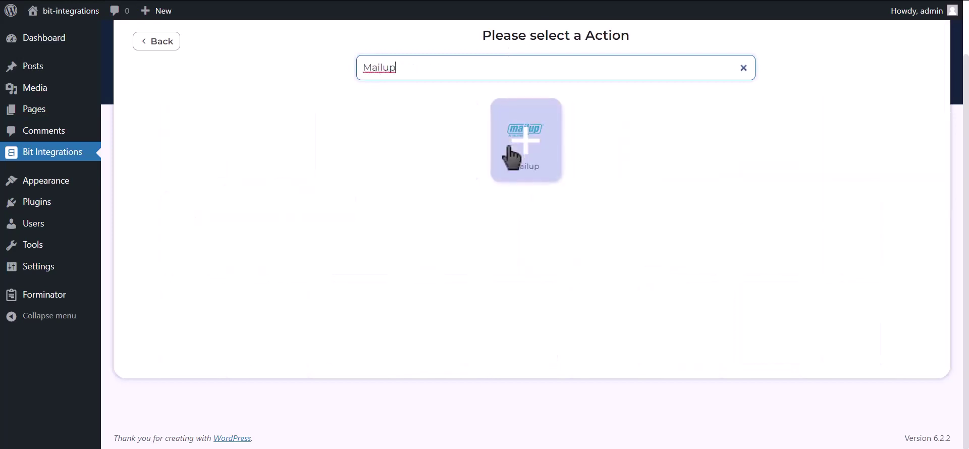
left_click(520, 148)
left_click_drag(138, 205, 187, 208)
left_click_drag(142, 253, 205, 252)
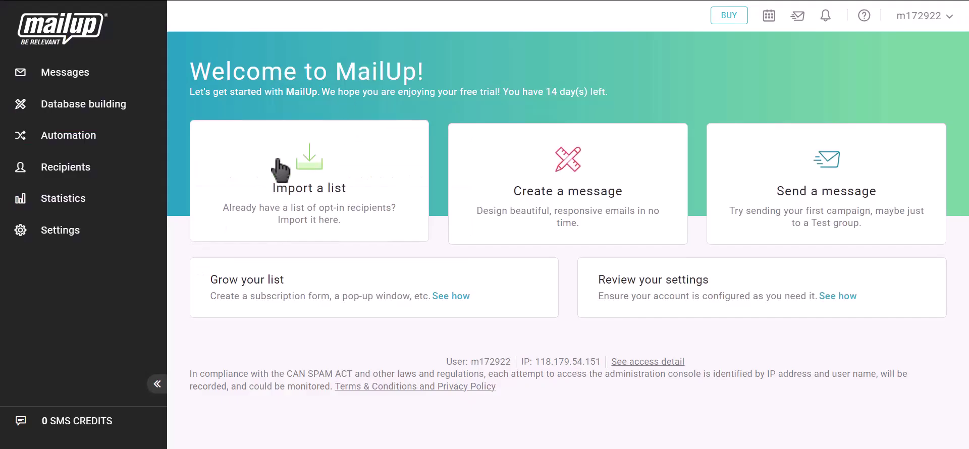
Step: Go to MailUp's Advanced settings > Developer's corner and start a new API key
left_click(83, 239)
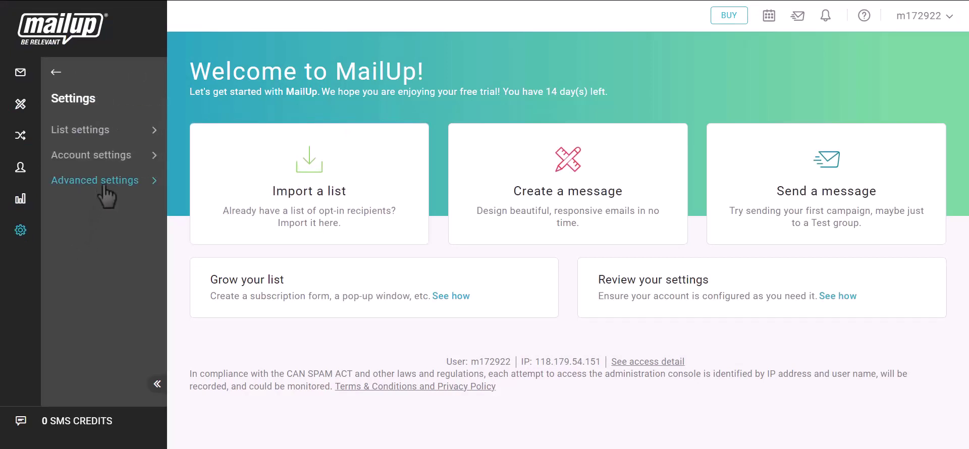
left_click(104, 181)
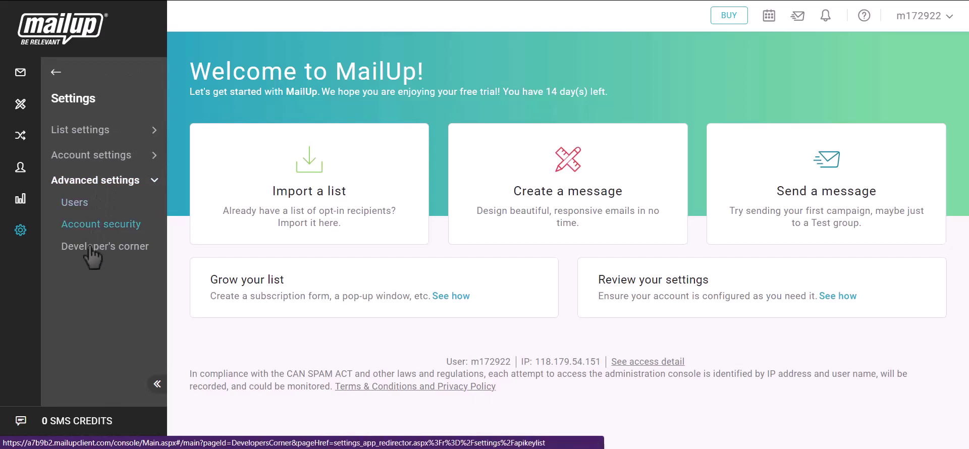
left_click(114, 252)
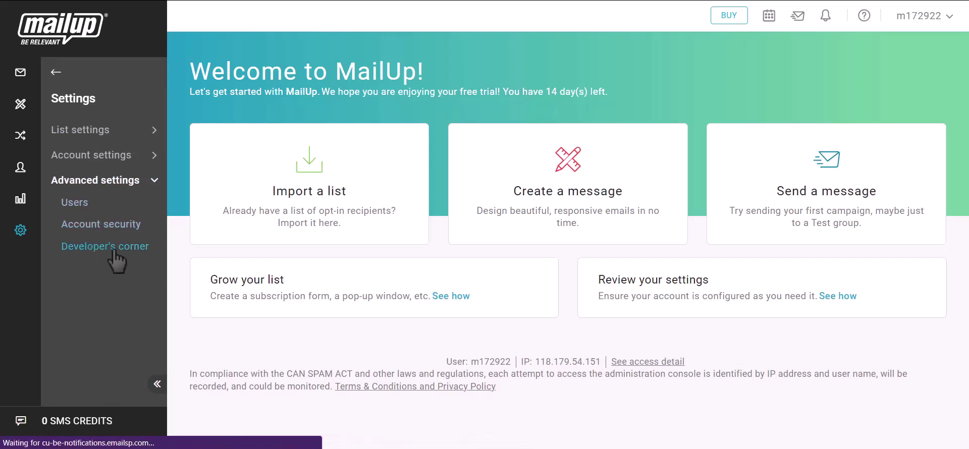
left_click(582, 285)
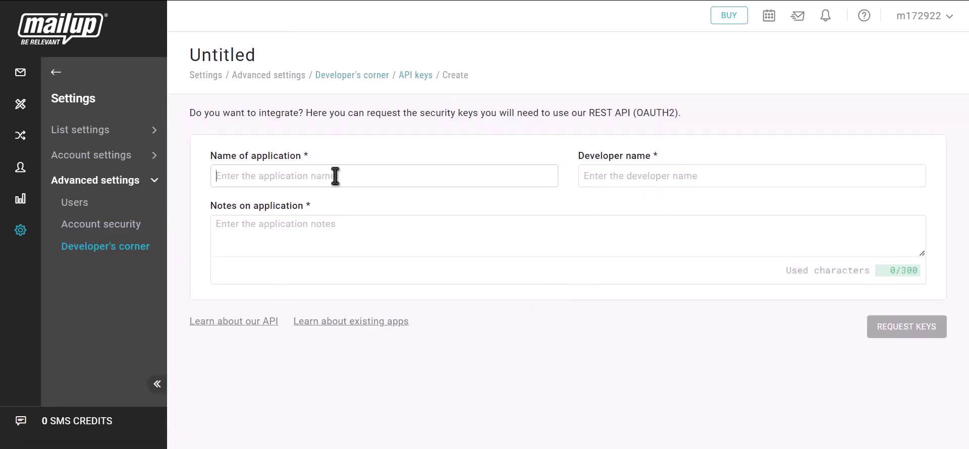
Step: Name the application 'Bit Integrations', fill developer name and notes, and request the keys
type("Bit Integrations")
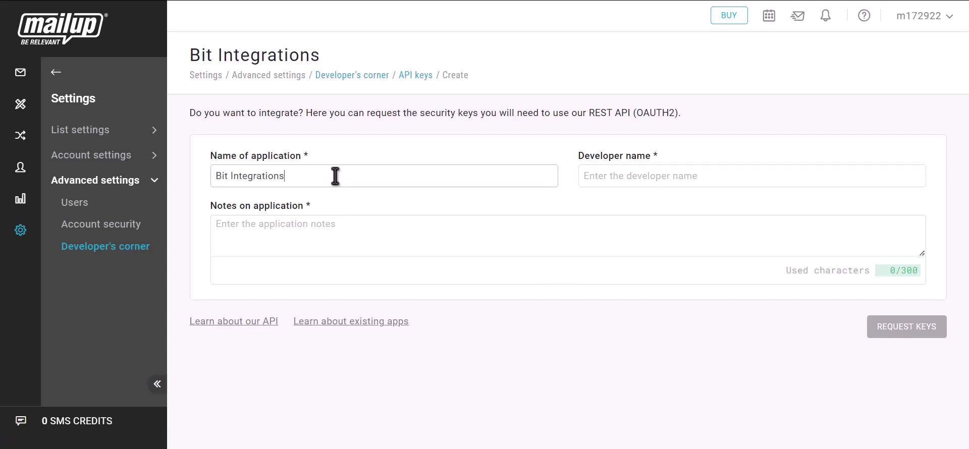
left_click(641, 180)
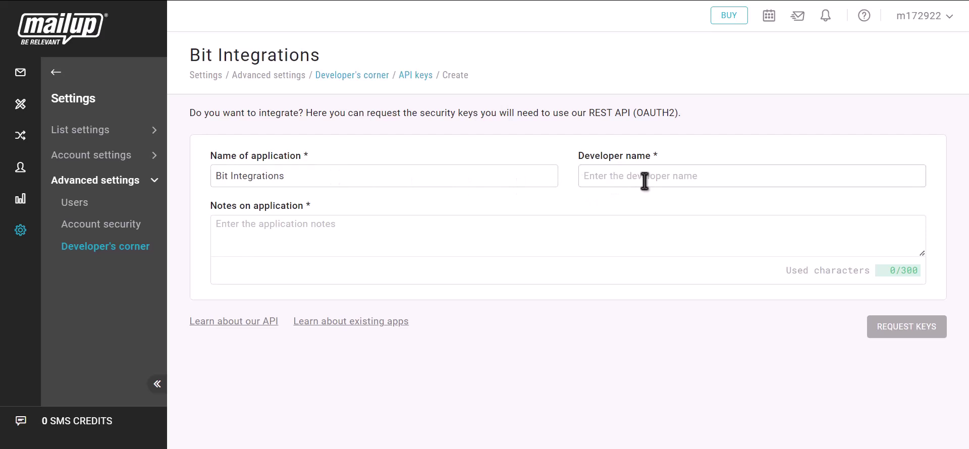
type("Bit Integrations")
left_click(385, 225)
type("B")
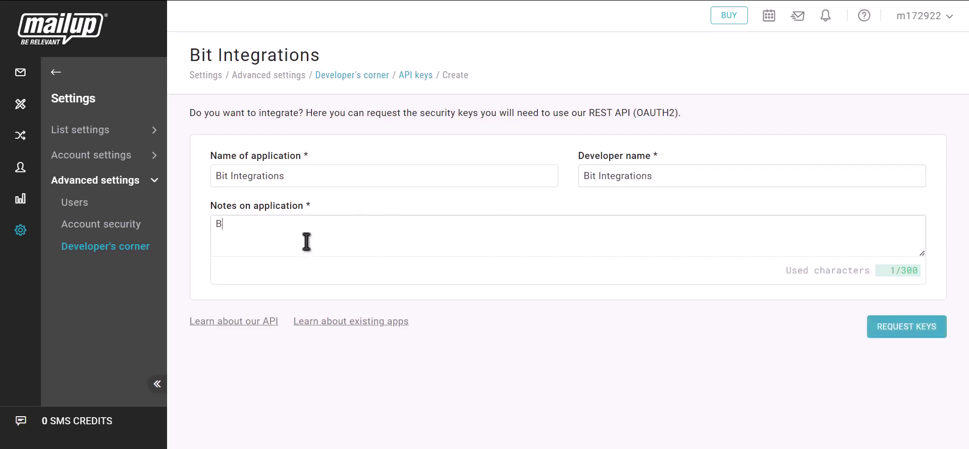
type("it integrations")
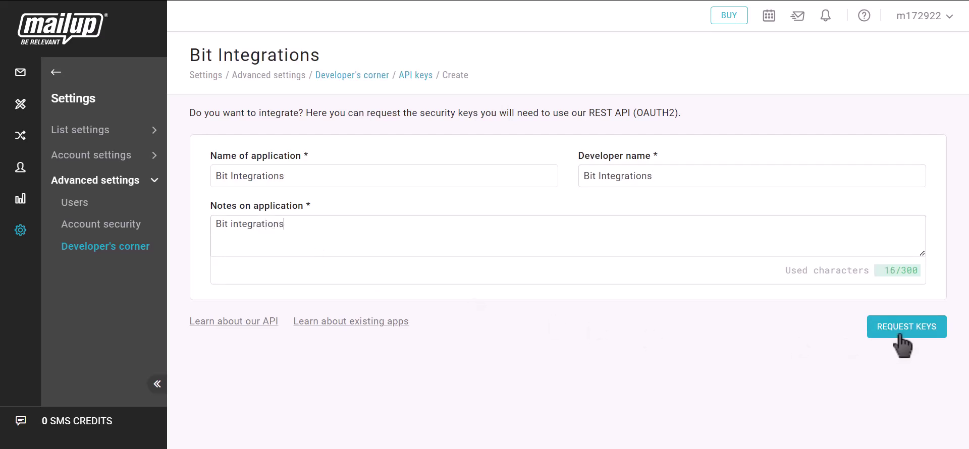
left_click(919, 336)
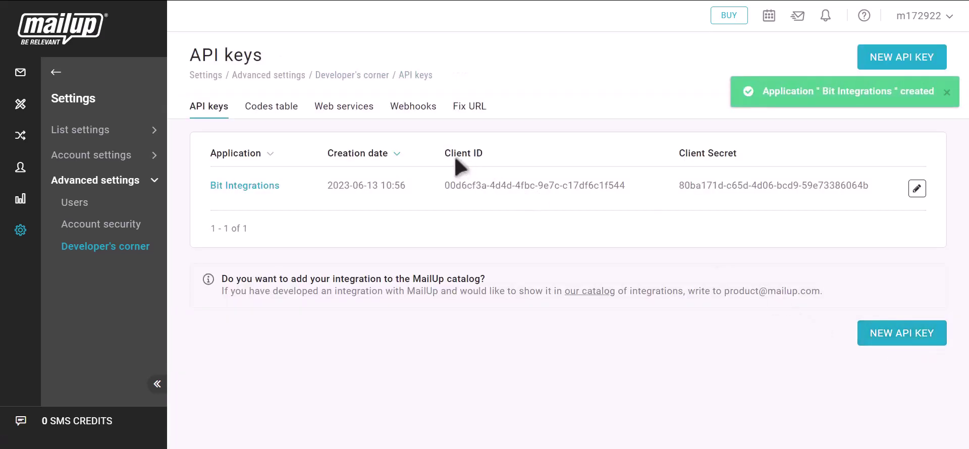
Step: Copy the new application's Client ID into the Mailup Client id field
left_click_drag(444, 154, 488, 161)
left_click(637, 186)
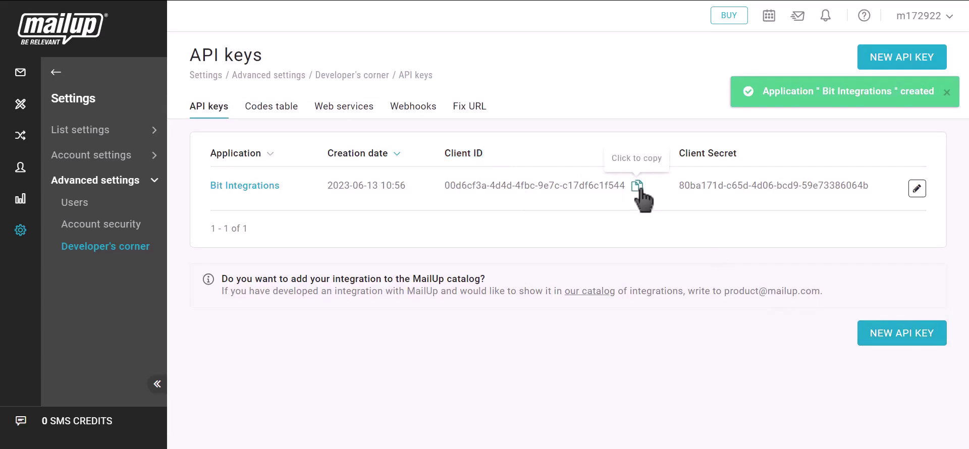
left_click(244, 4)
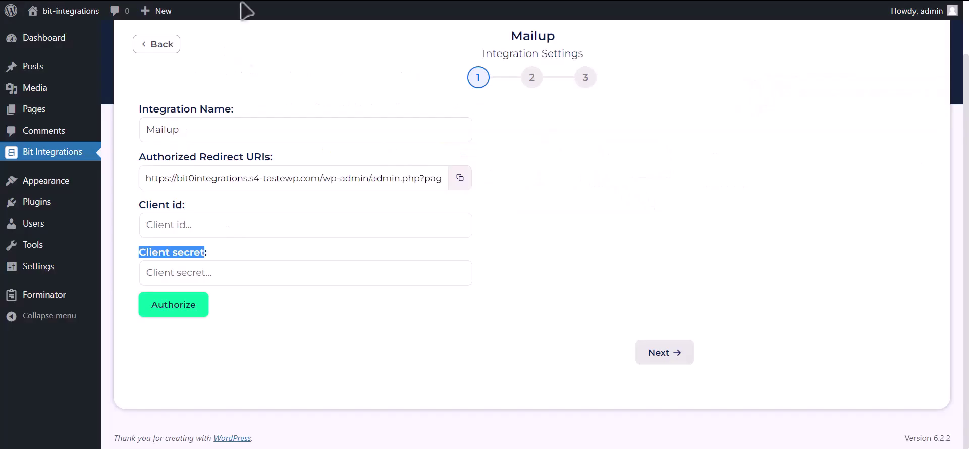
left_click(237, 232)
key("ctrl+v")
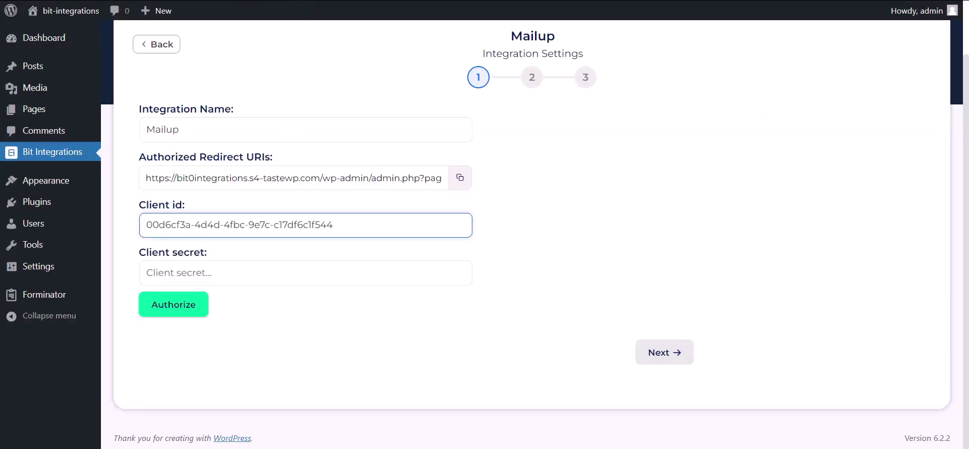
Step: Copy the application's Client Secret into the Mailup Client secret field
key("ctrl+Tab")
left_click_drag(679, 160, 738, 160)
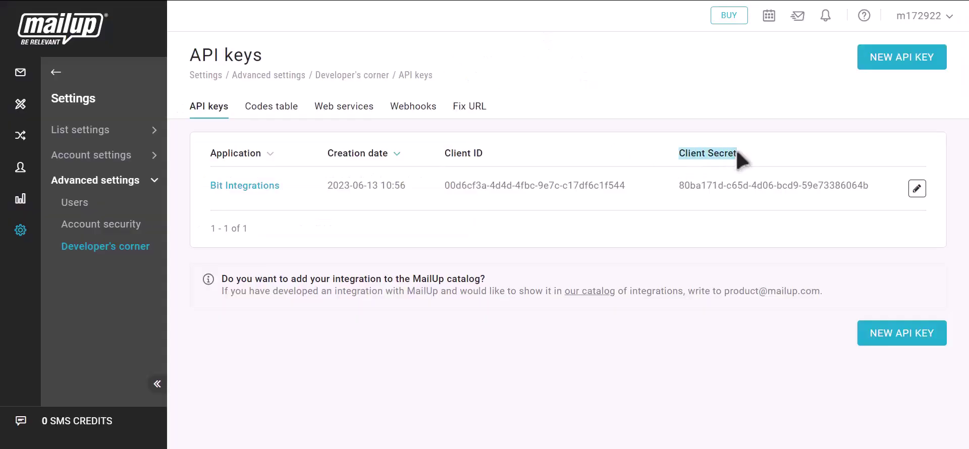
left_click(882, 187)
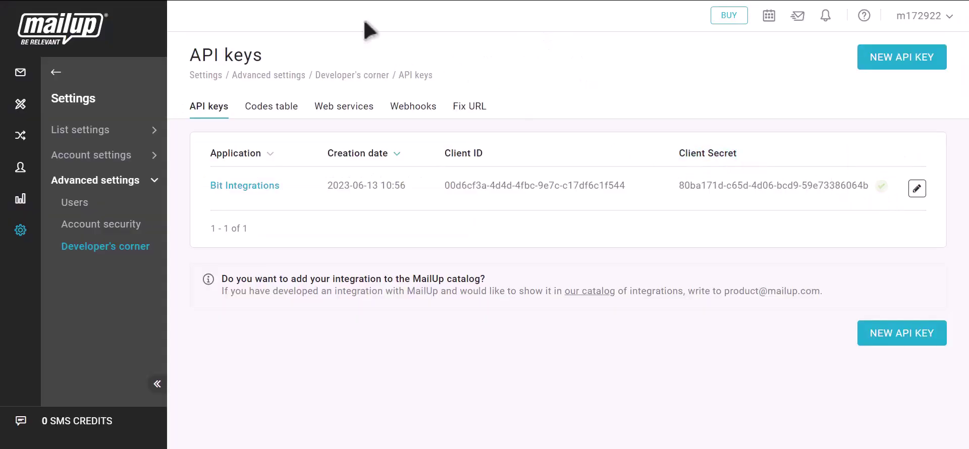
key("ctrl+Tab")
left_click(228, 281)
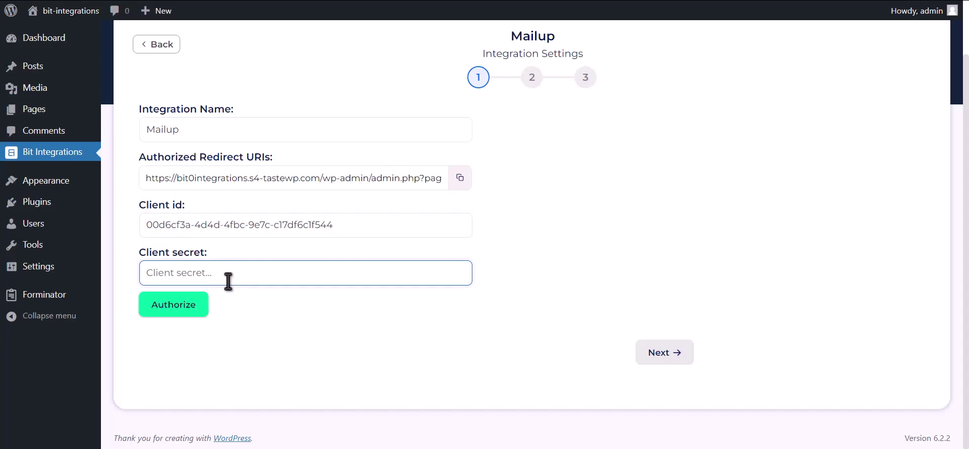
key("ctrl+v")
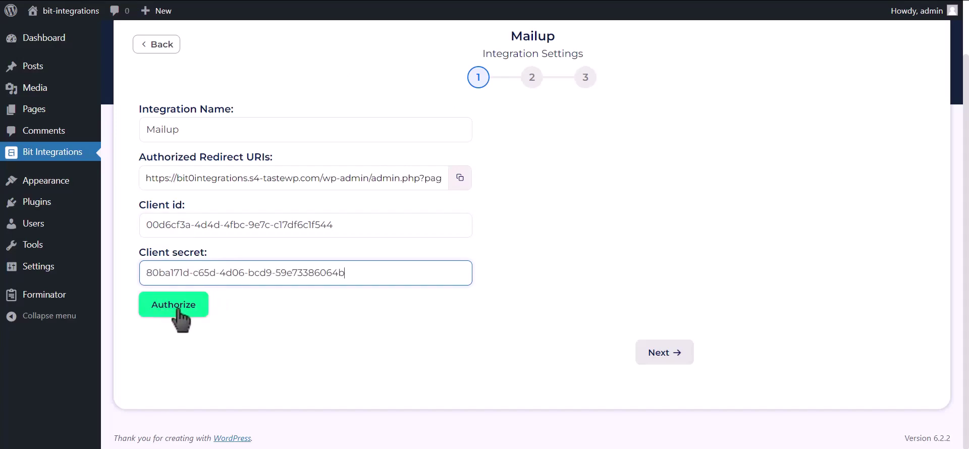
Step: Authorize the connection by logging in to MailUp with saved credentials and approving the app
left_click(174, 317)
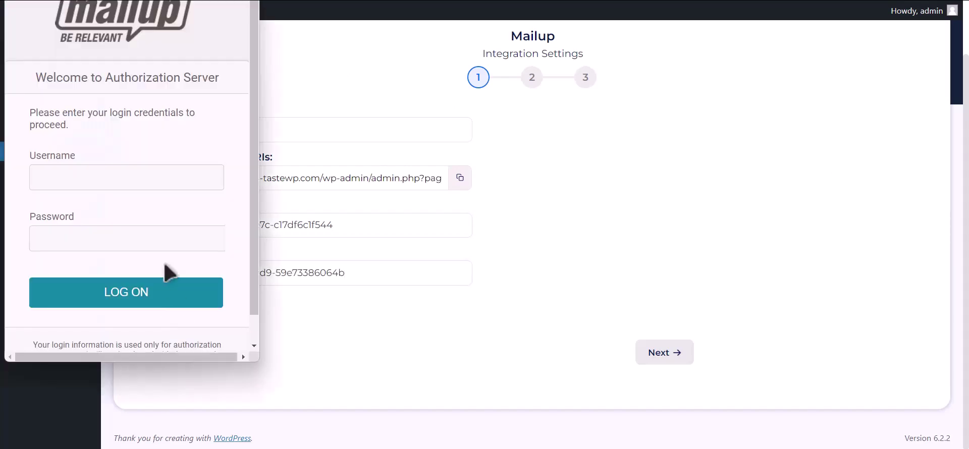
left_click(184, 180)
left_click(184, 210)
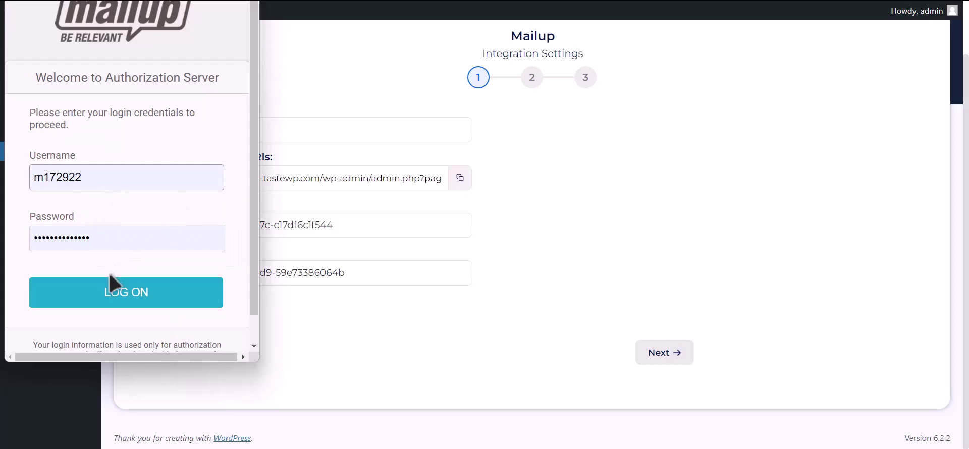
left_click(146, 301)
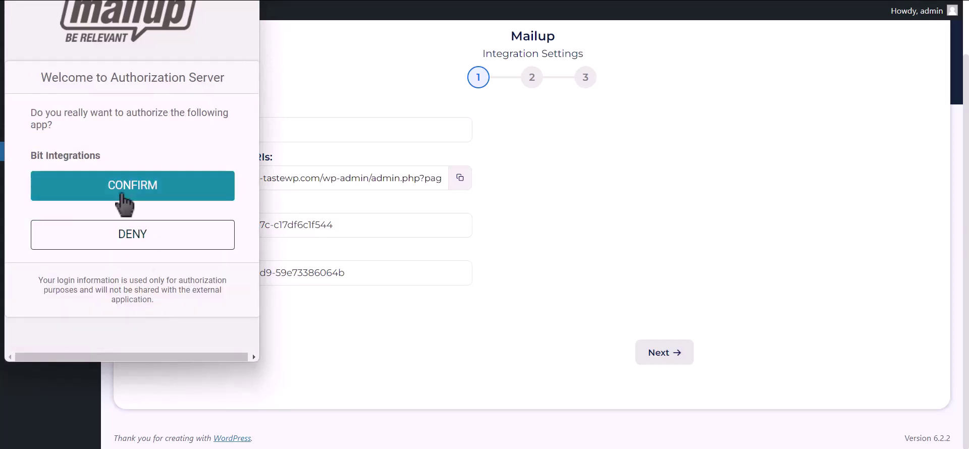
left_click(214, 194)
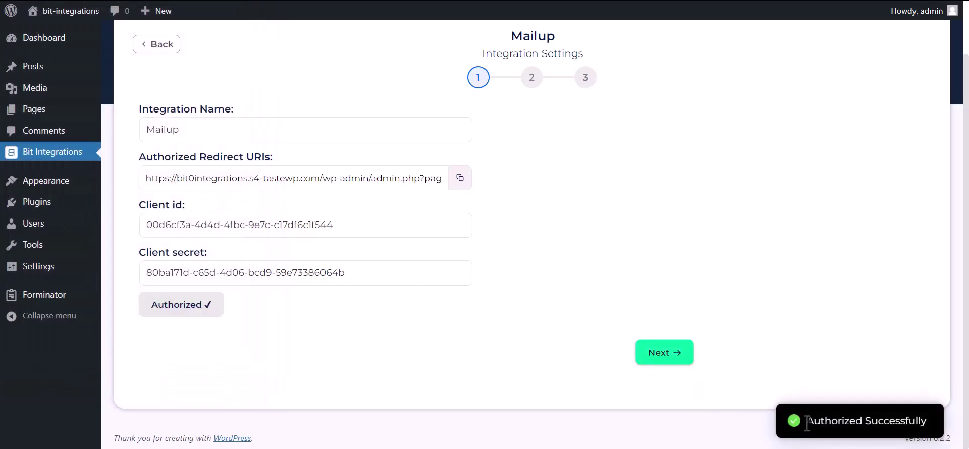
left_click_drag(807, 423, 931, 420)
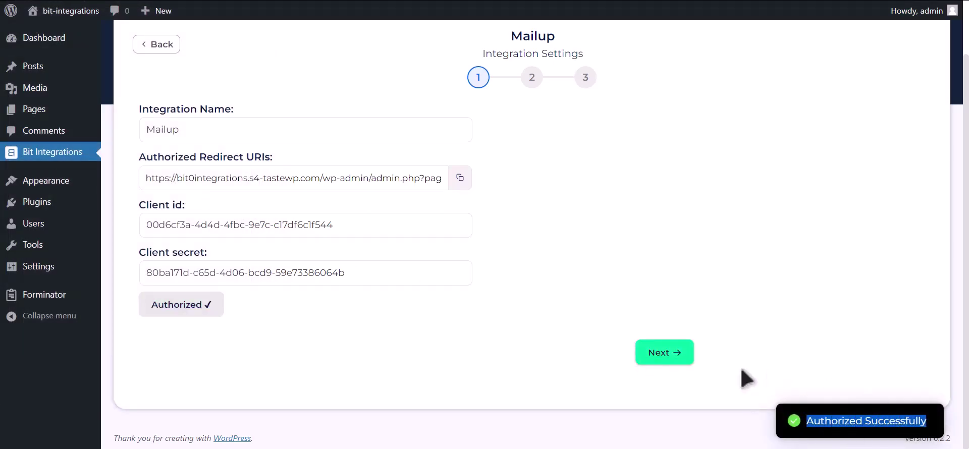
Step: Select the News list and the TEST group for MailUp
left_click(680, 359)
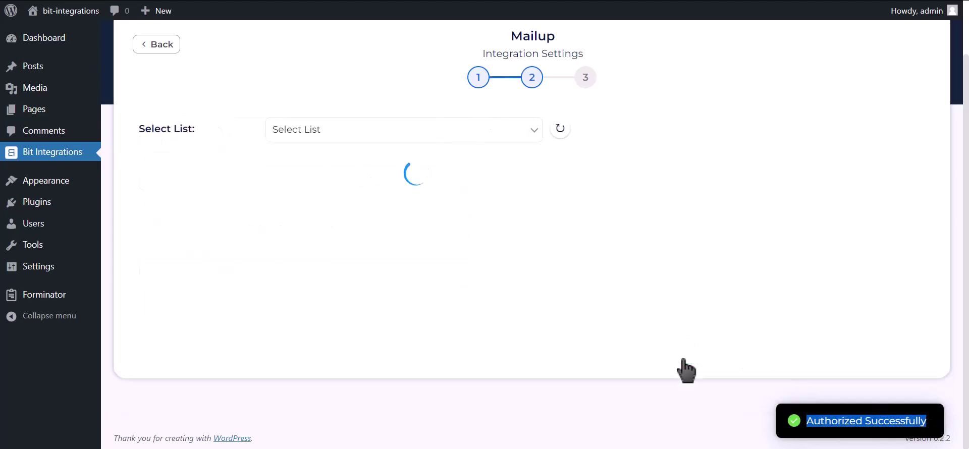
left_click(397, 139)
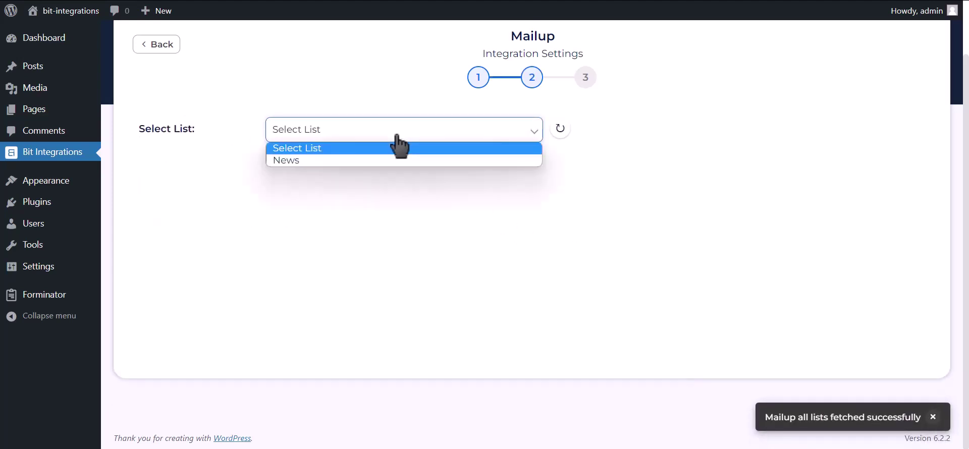
left_click(359, 160)
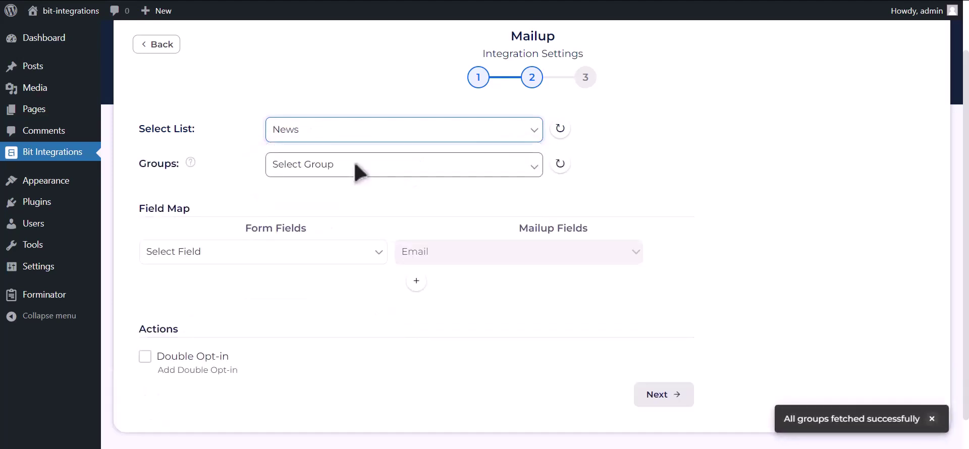
left_click(401, 171)
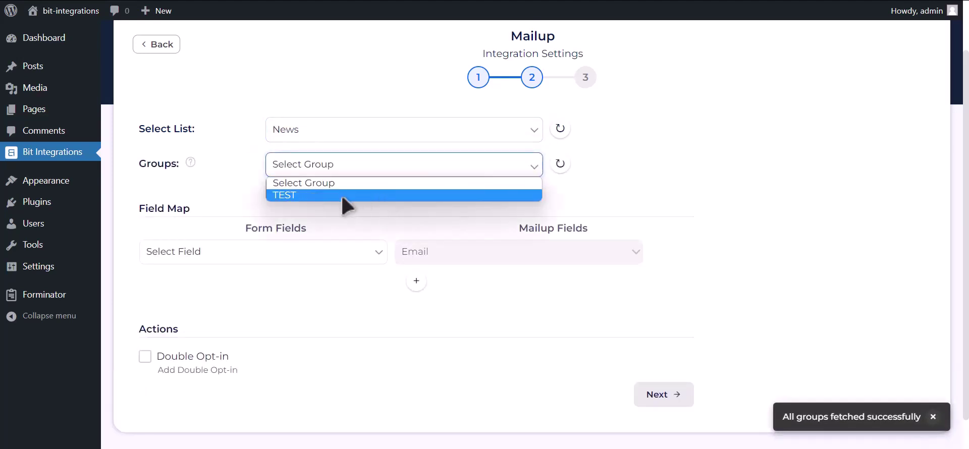
left_click(344, 196)
Step: Map Email Address-1 to Email and Name-1 to Last Name
left_click(279, 255)
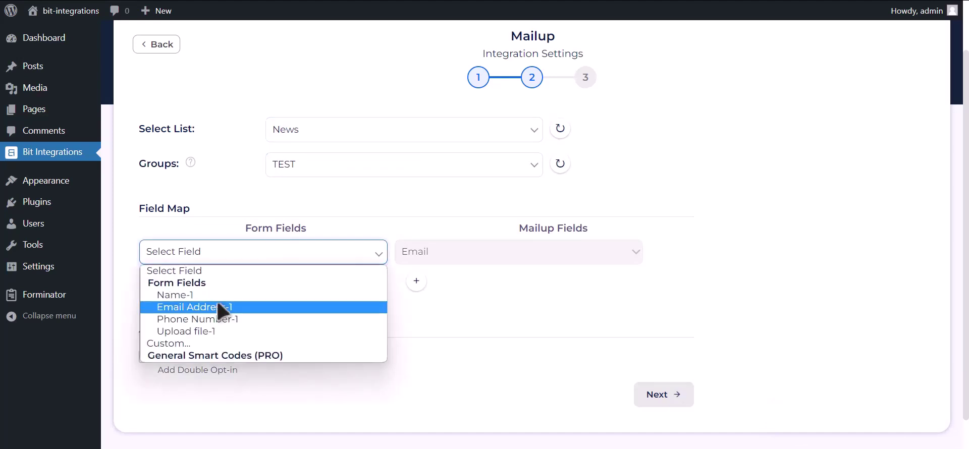
left_click(246, 308)
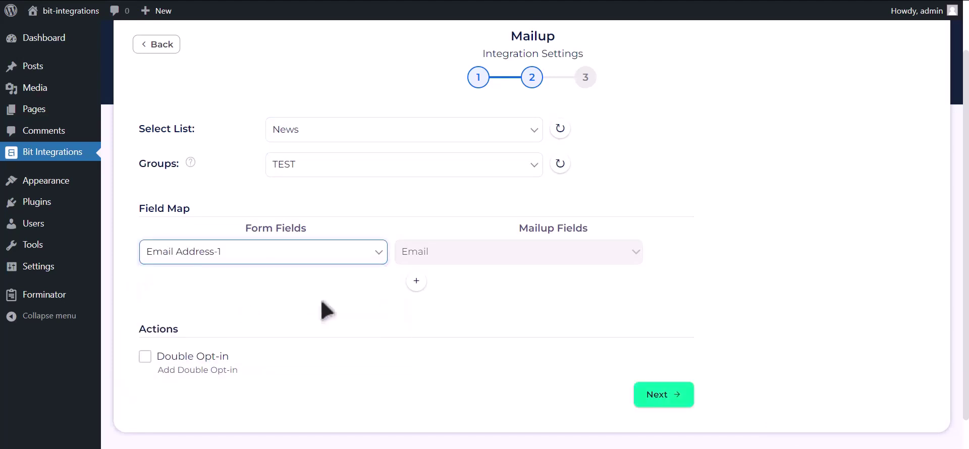
scroll(378, 287, "down", 1)
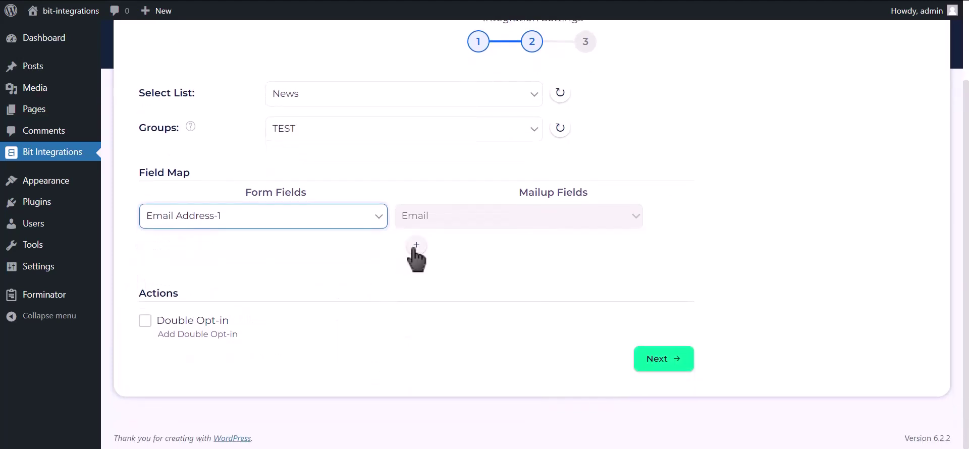
left_click(416, 246)
left_click(333, 253)
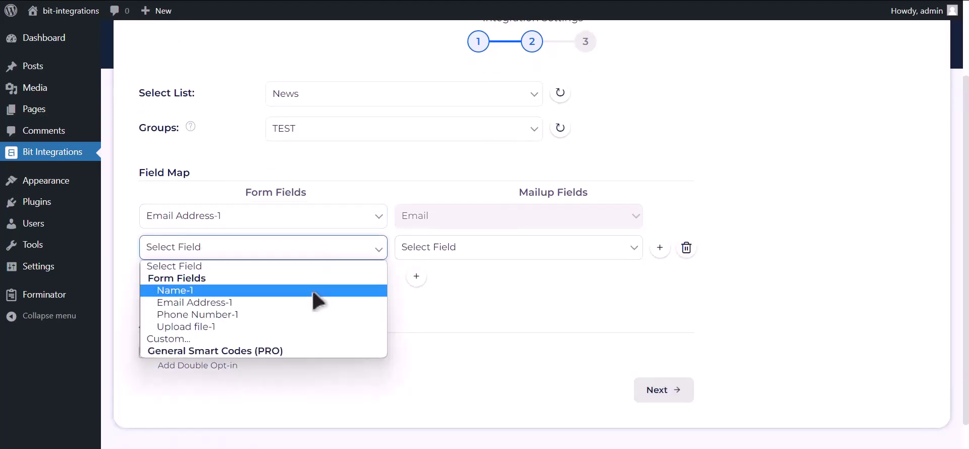
left_click(312, 292)
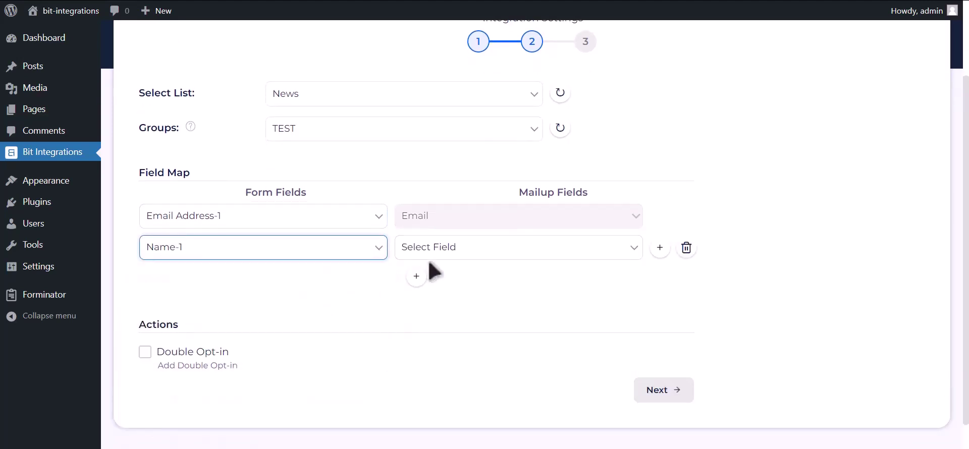
left_click(455, 253)
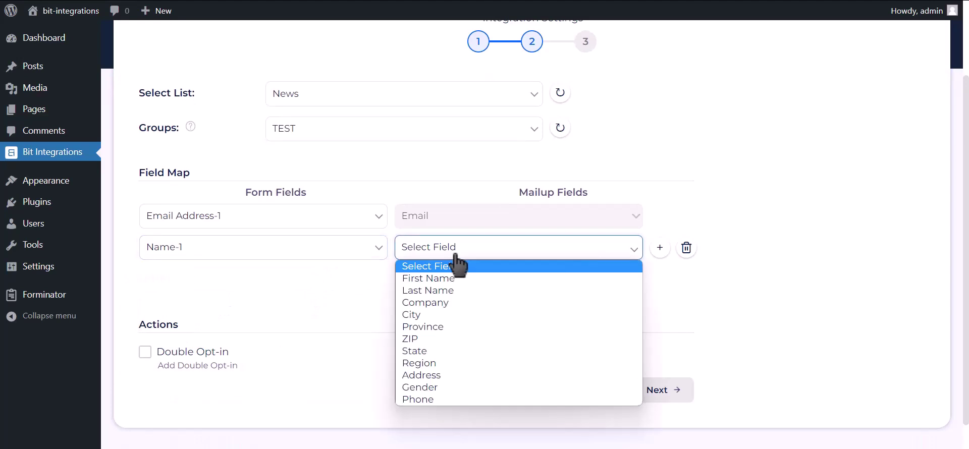
left_click(439, 290)
Step: Map Phone Number-1 to Phone, then finish and save the integration
left_click(416, 278)
left_click(260, 288)
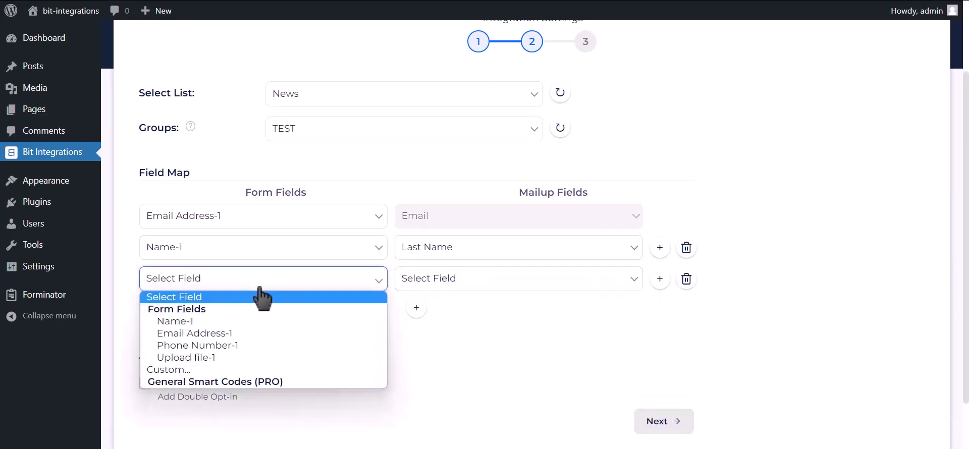
left_click(229, 345)
left_click(431, 290)
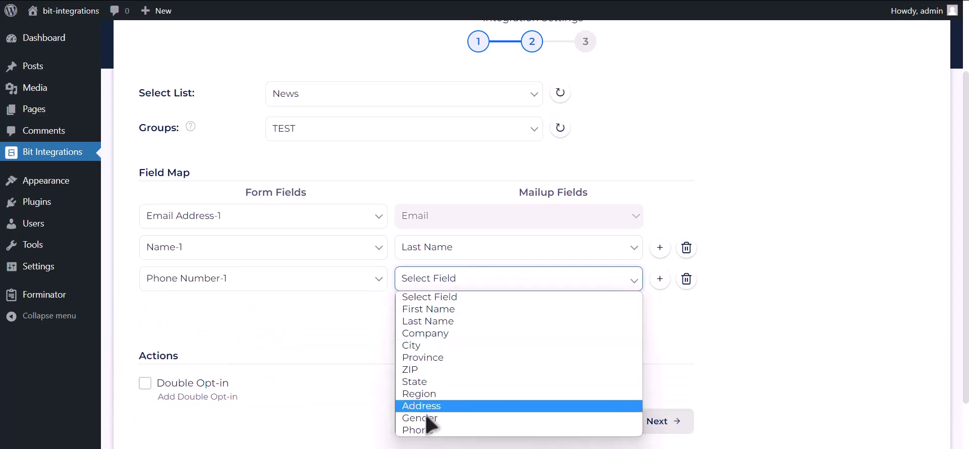
left_click(423, 431)
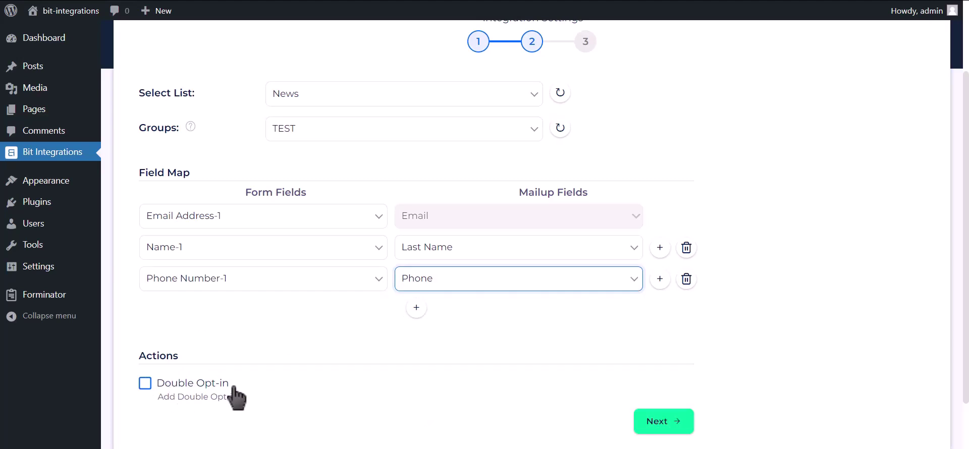
left_click(669, 422)
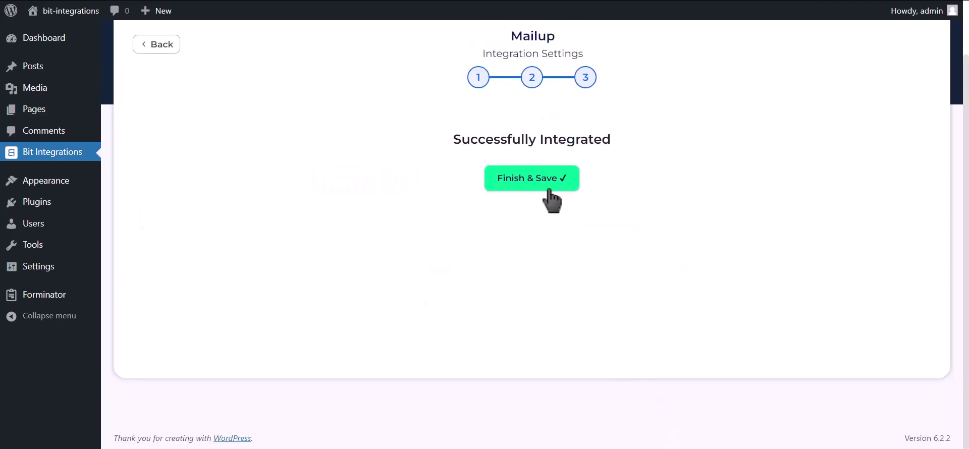
left_click(552, 187)
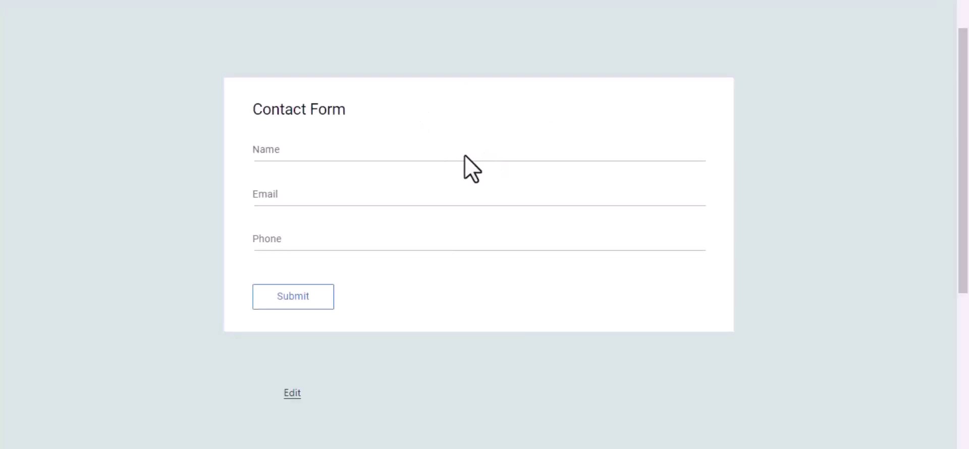
Step: Submit the Contact Form with name 'Bit Integrations', a support e-mail address and a phone number
left_click(474, 154)
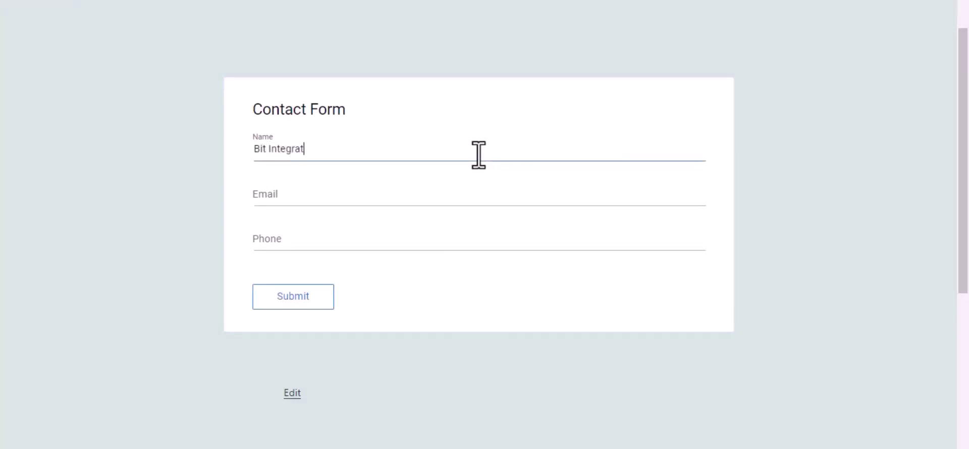
type("Bit Integrations")
left_click(458, 202)
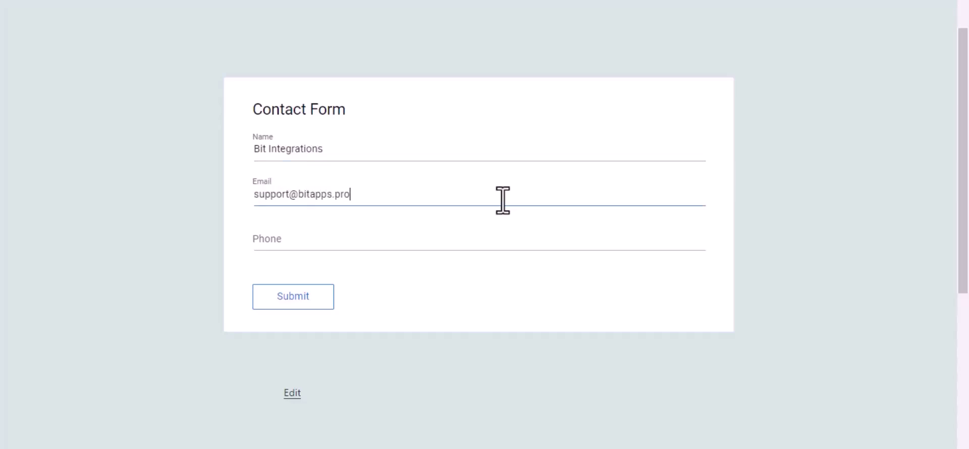
left_click(480, 239)
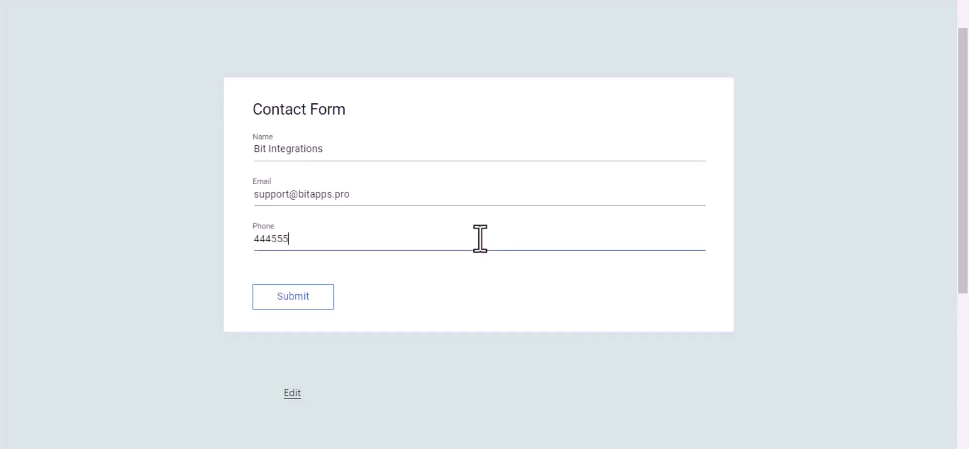
left_click(321, 301)
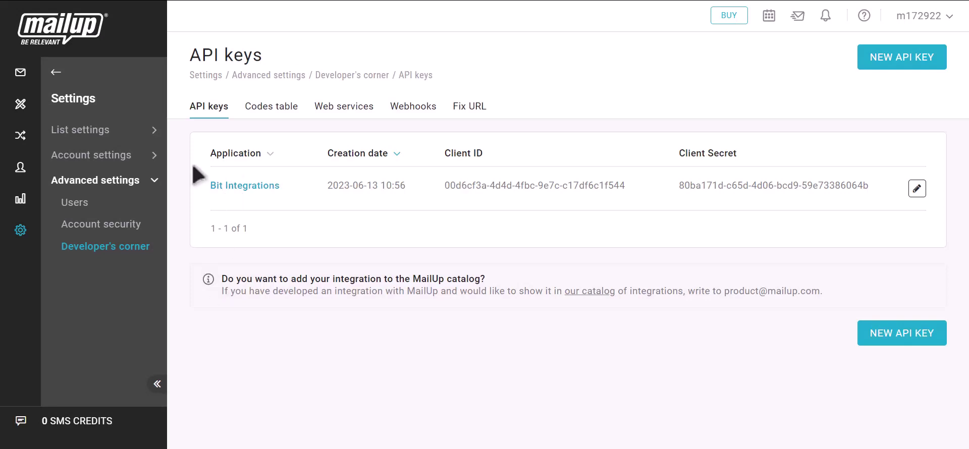
Step: View Recipients > Email subscribed list and check the new Bit Integrations subscriber
mouse_move(52, 78)
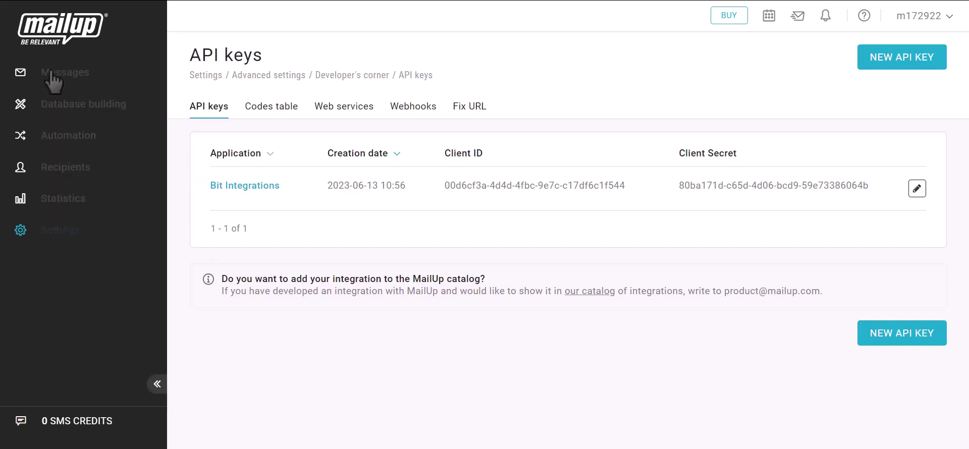
left_click(60, 168)
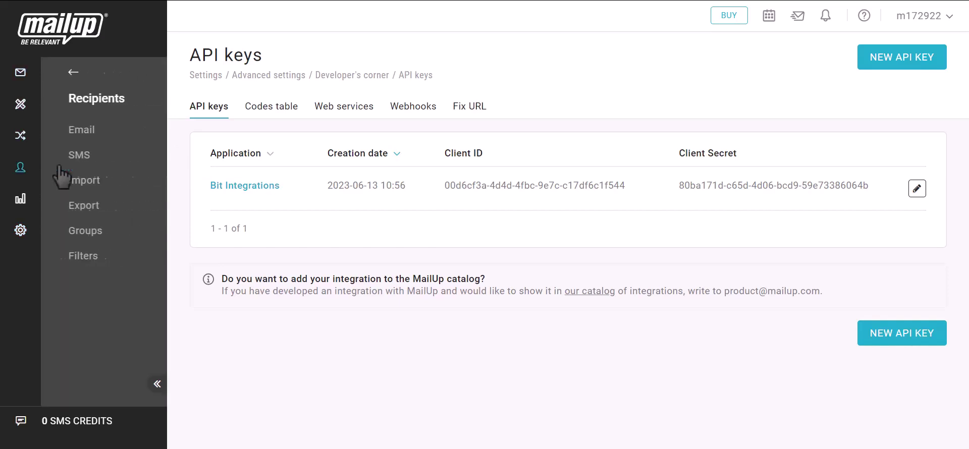
left_click(69, 132)
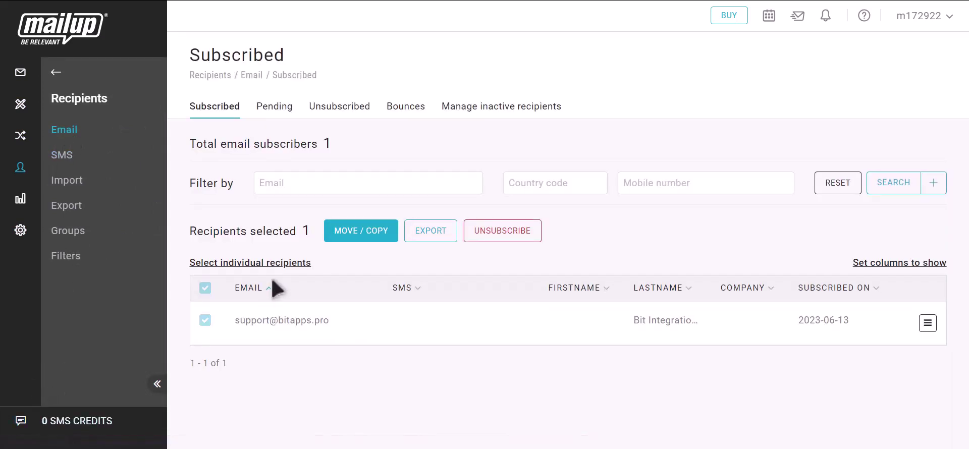
left_click_drag(232, 322, 342, 324)
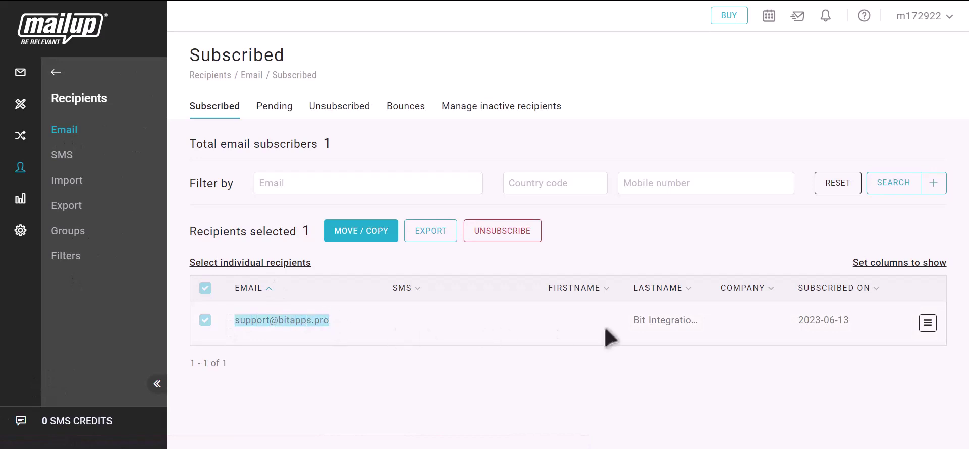
left_click_drag(634, 323, 709, 328)
left_click(712, 328)
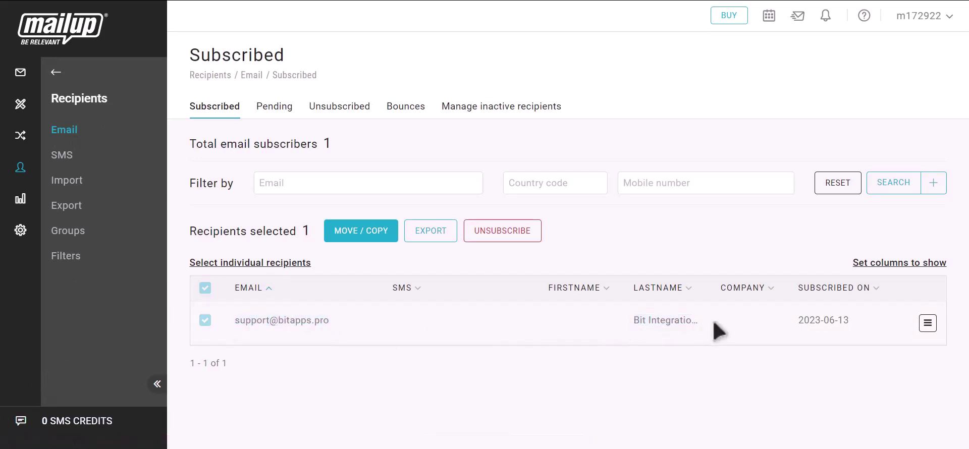